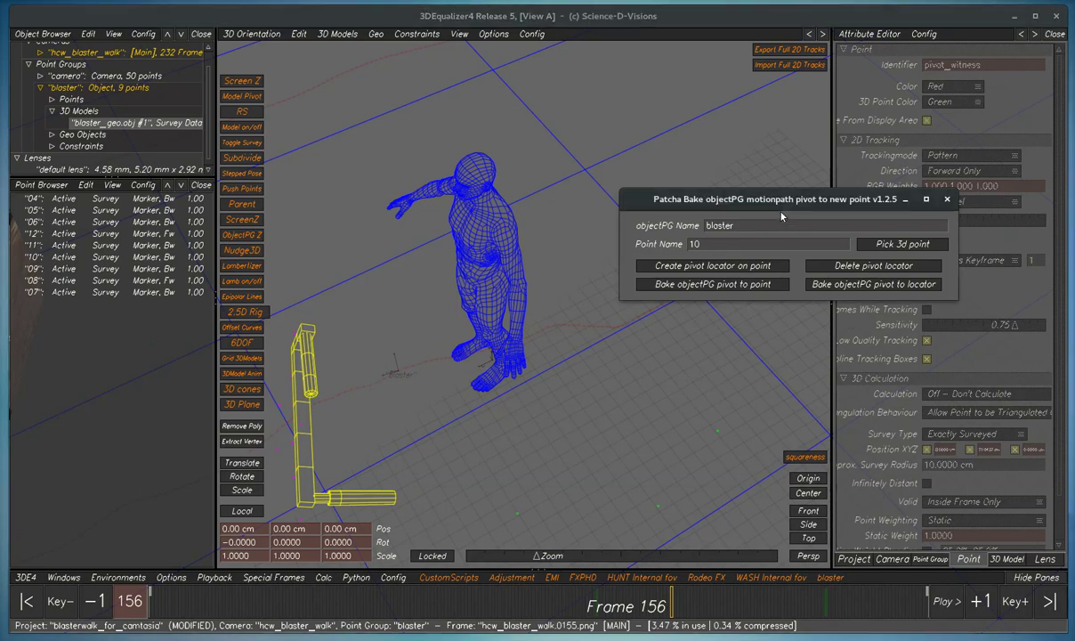
pyautogui.moveTo(753, 200); pyautogui.dragTo(676, 203)
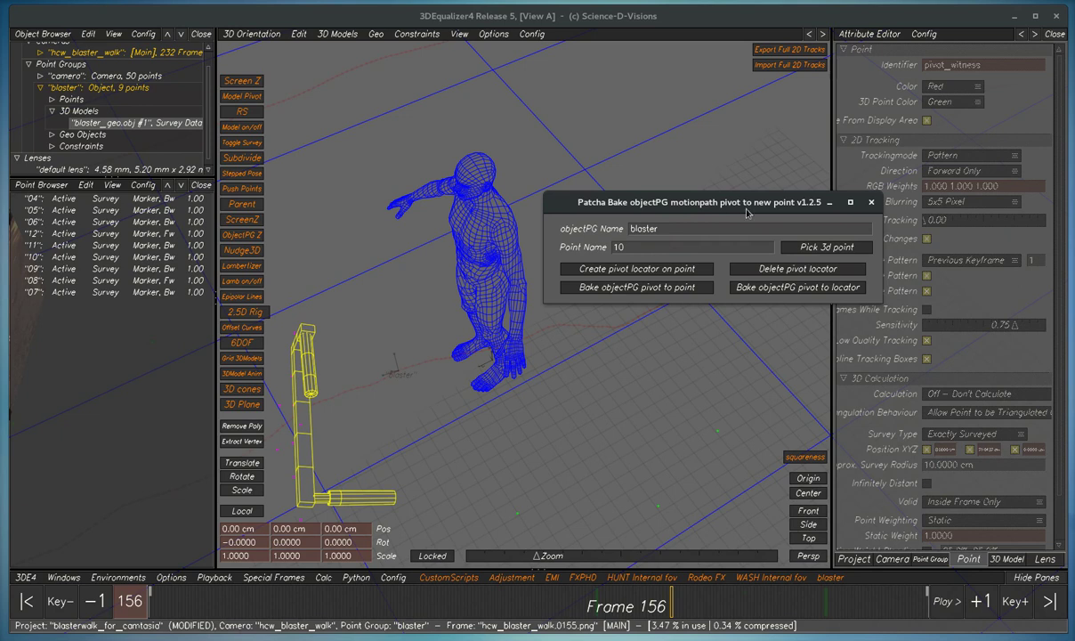
pyautogui.moveTo(761, 204); pyautogui.dragTo(713, 207)
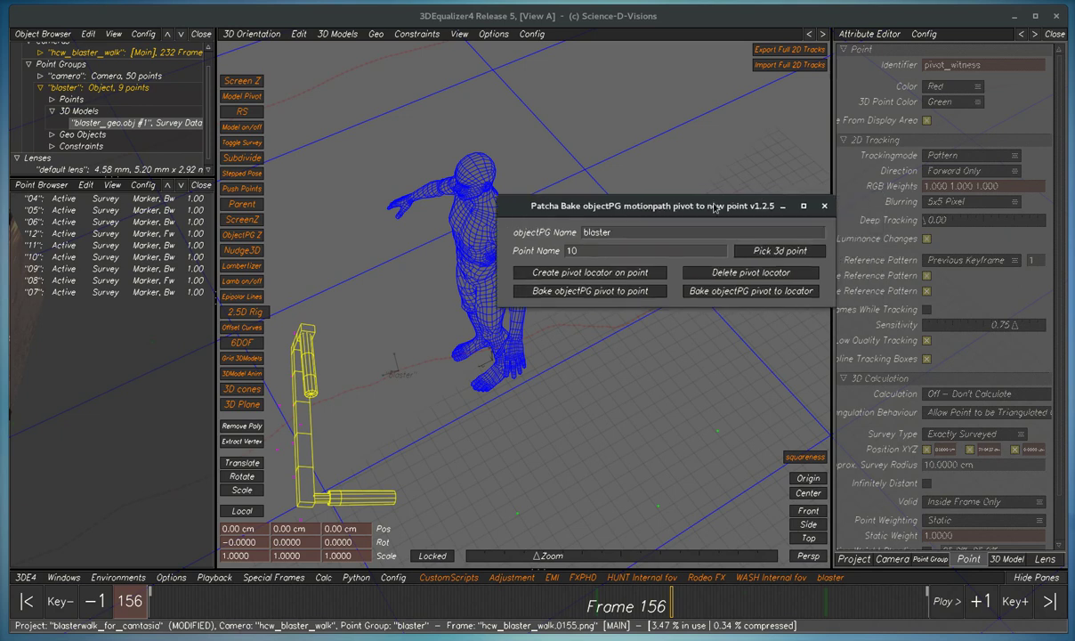
pyautogui.click(285, 34)
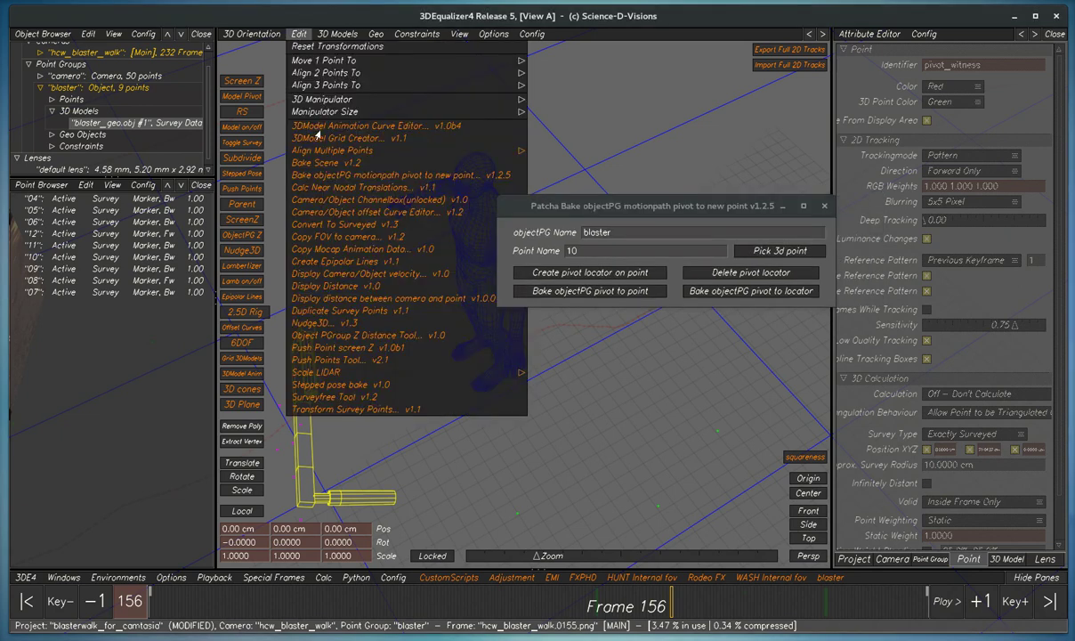
pyautogui.click(603, 442)
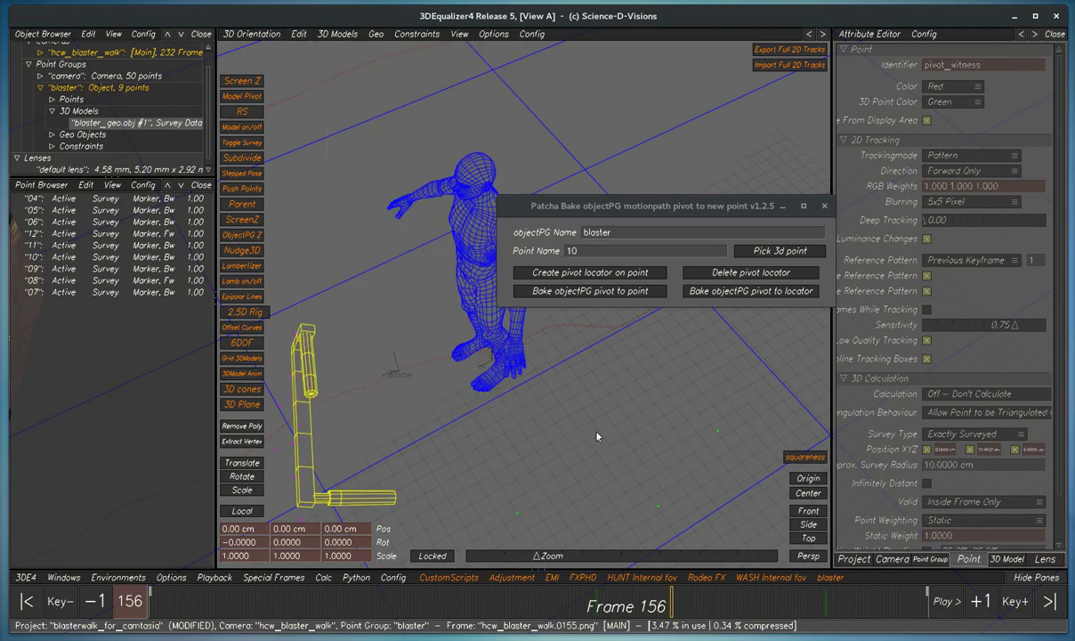
# Step: Check the blaster model against the footage in the lineup view, scrub to frame 183, and return to 3D orientation
pyautogui.press('F5')
pyautogui.scroll(-5, 539, 425)
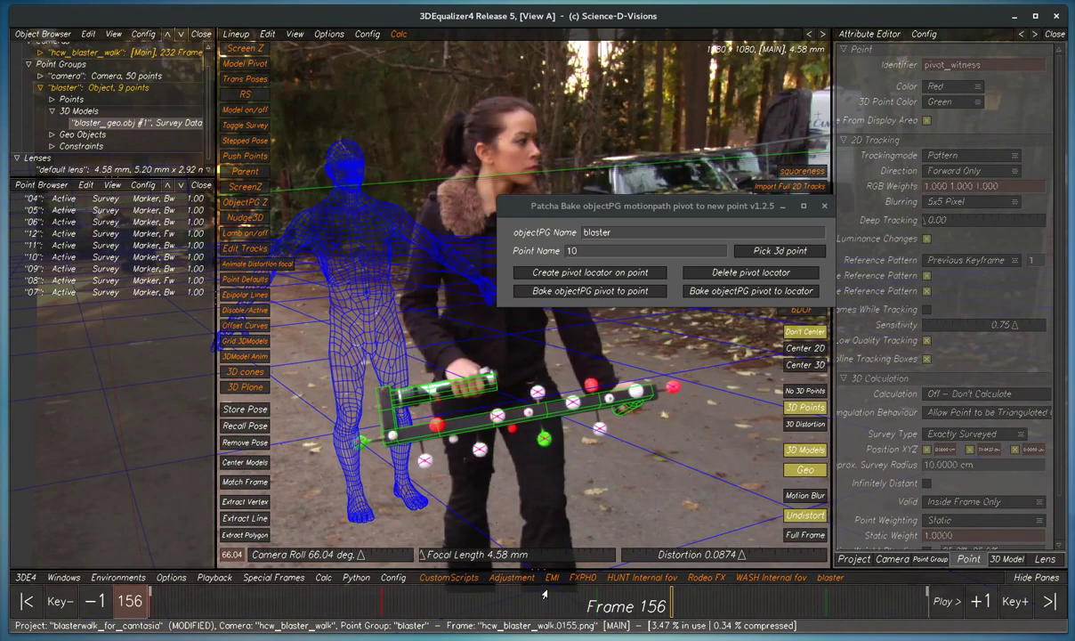
pyautogui.moveTo(543, 596); pyautogui.dragTo(680, 531)
pyautogui.press('F3')
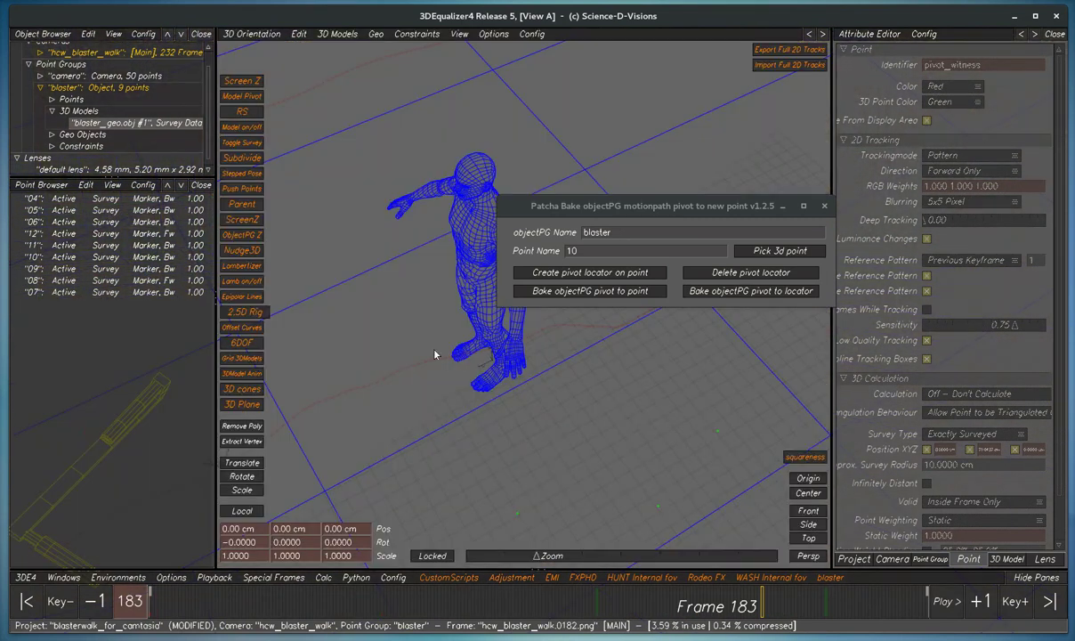
# Step: Select the blaster point group and examine its motion path relative to the model while scrubbing to frame 212
pyautogui.click(103, 88)
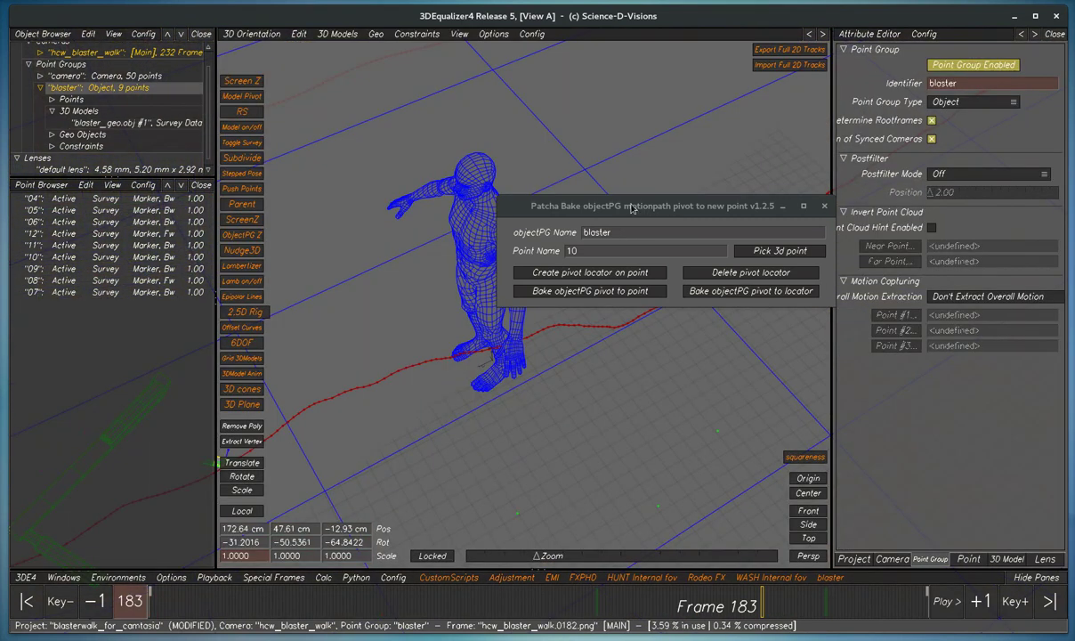
pyautogui.moveTo(623, 206); pyautogui.dragTo(498, 57)
pyautogui.click(618, 293)
pyautogui.keyDown('alt'); pyautogui.moveTo(636, 384); pyautogui.dragTo(598, 342, button='right'); pyautogui.keyUp('alt')
pyautogui.moveTo(355, 401); pyautogui.dragTo(538, 364, button='middle')
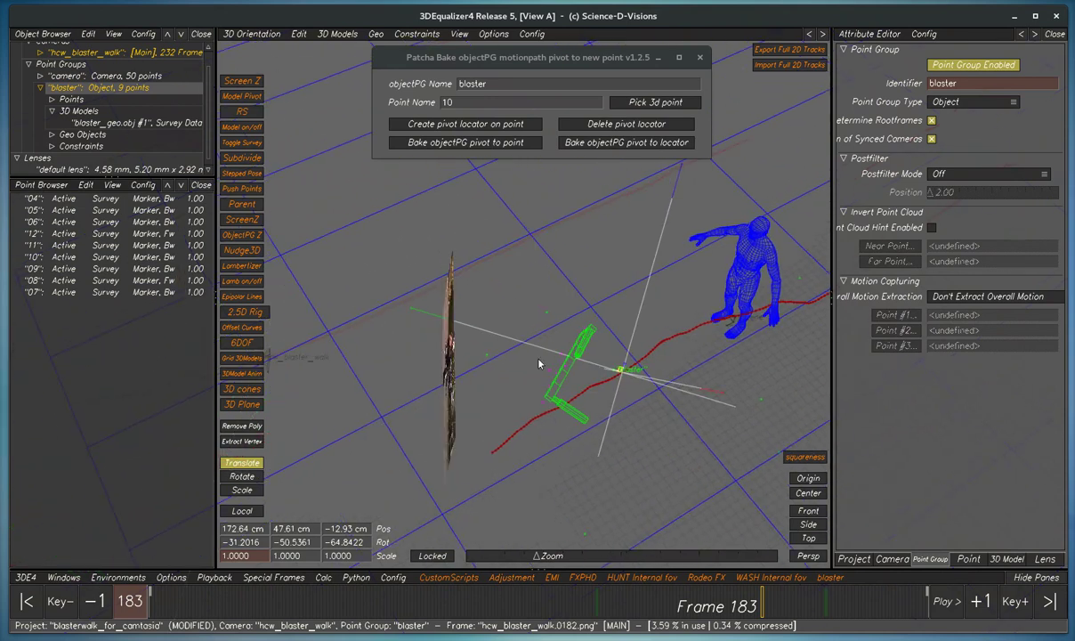
pyautogui.moveTo(500, 608); pyautogui.dragTo(860, 590)
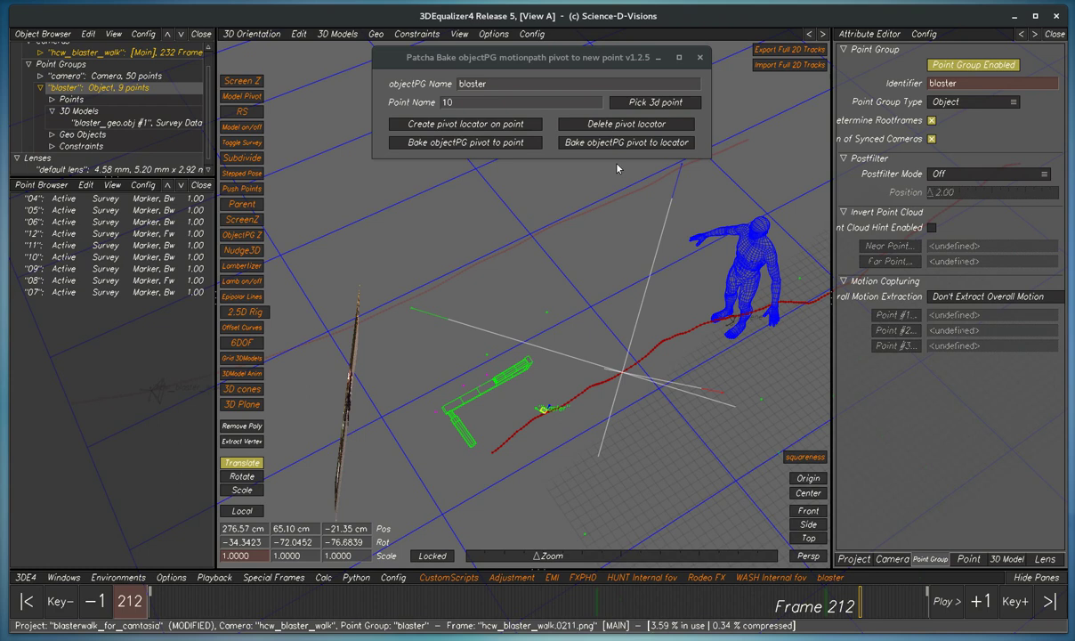
# Step: Pick point 09 in the lineup view as the pivot point and bake the blaster object's pivot to it
pyautogui.press('F2')
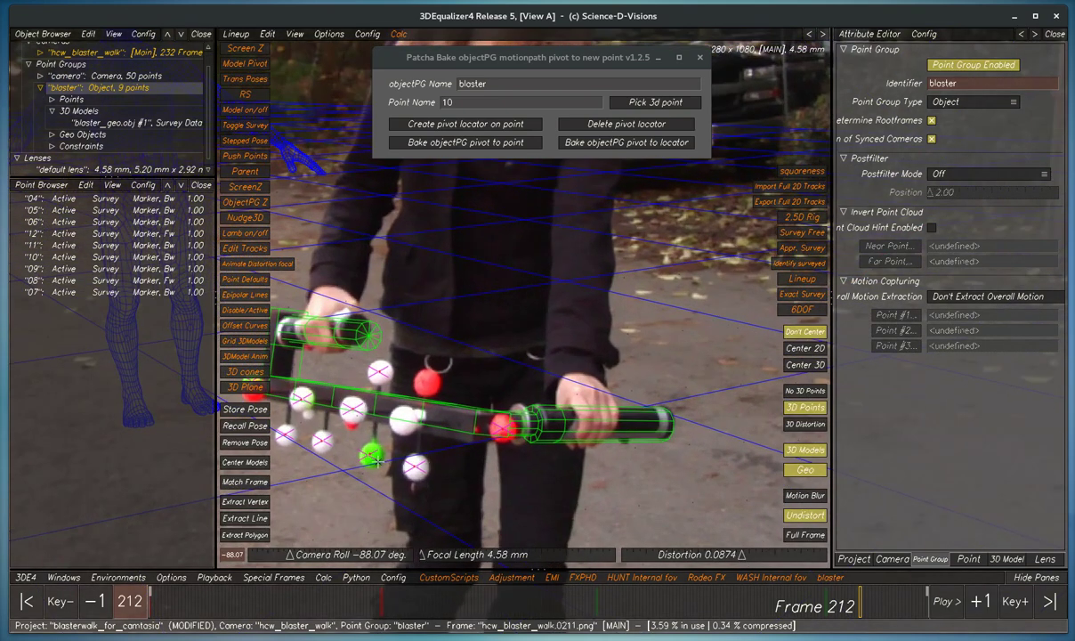
pyautogui.click(353, 442)
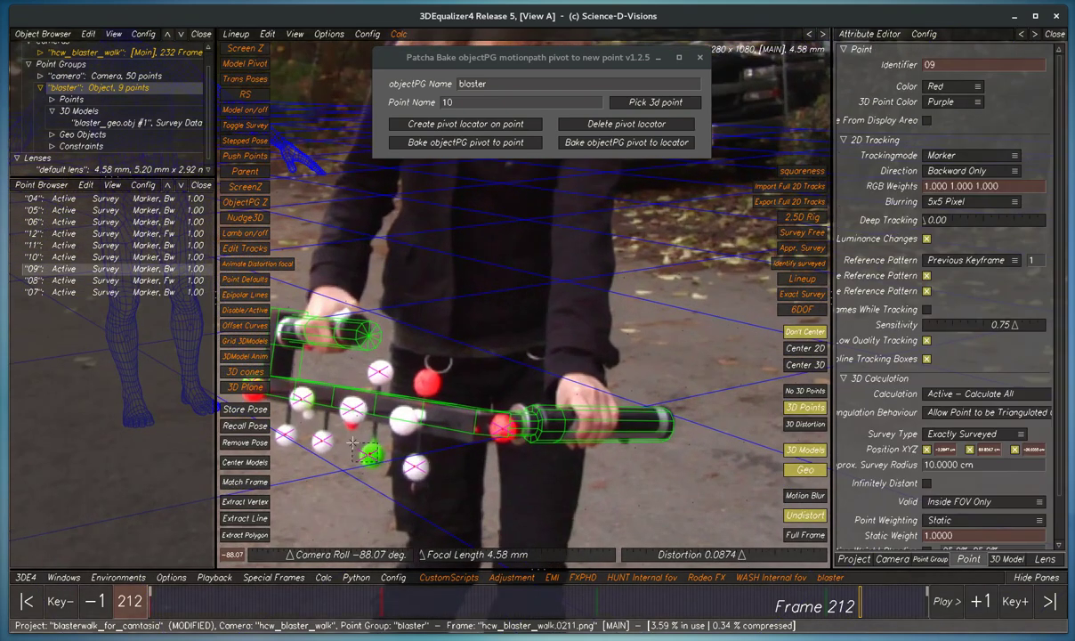
pyautogui.click(641, 103)
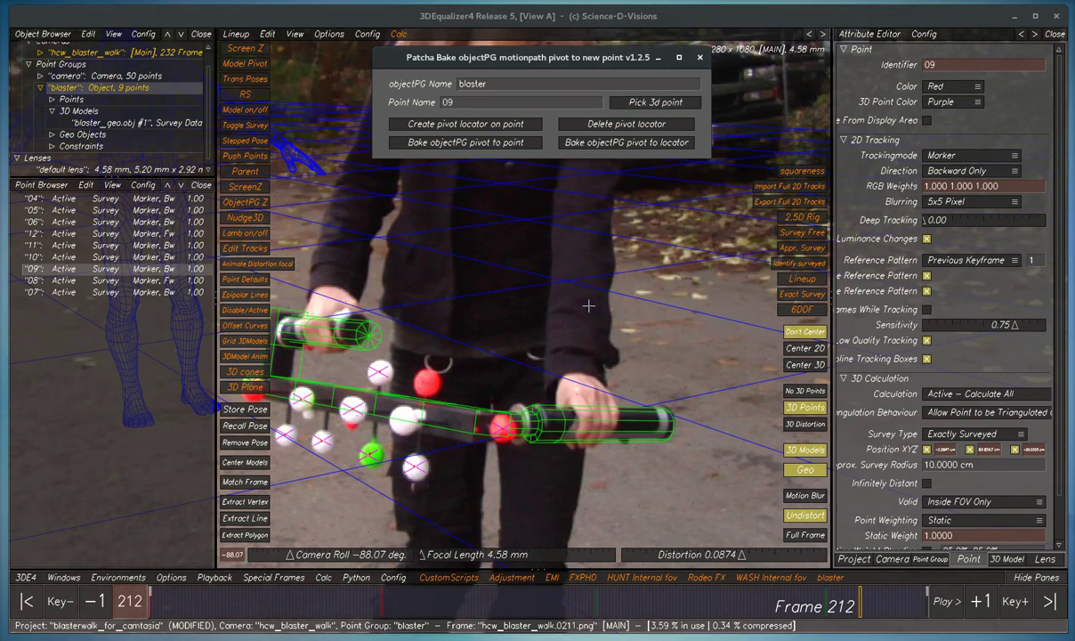
pyautogui.press('F3')
pyautogui.click(490, 80)
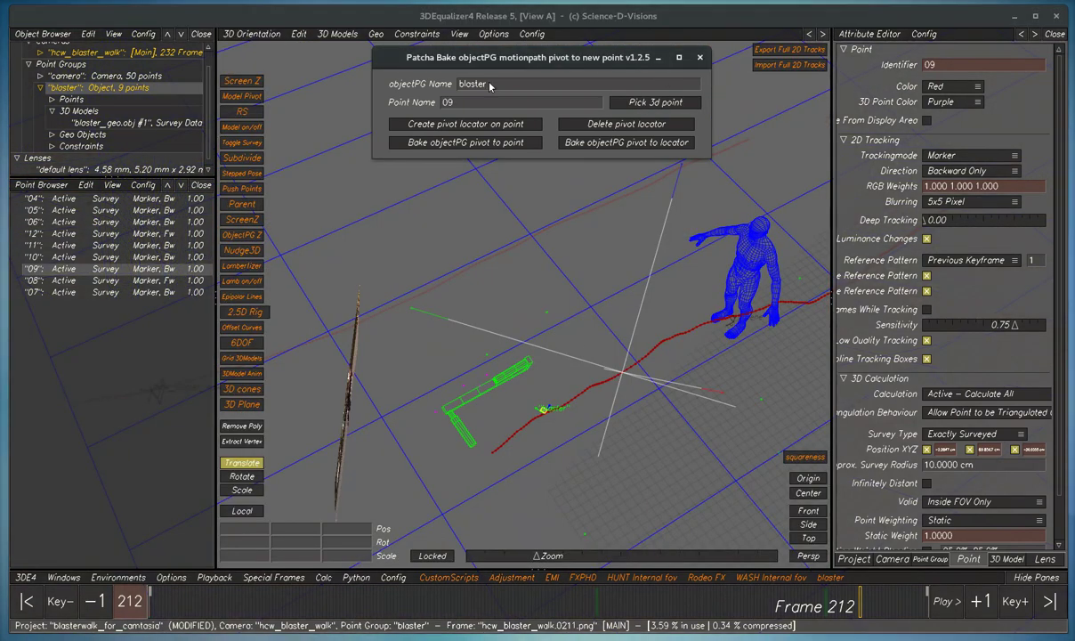
pyautogui.click(469, 145)
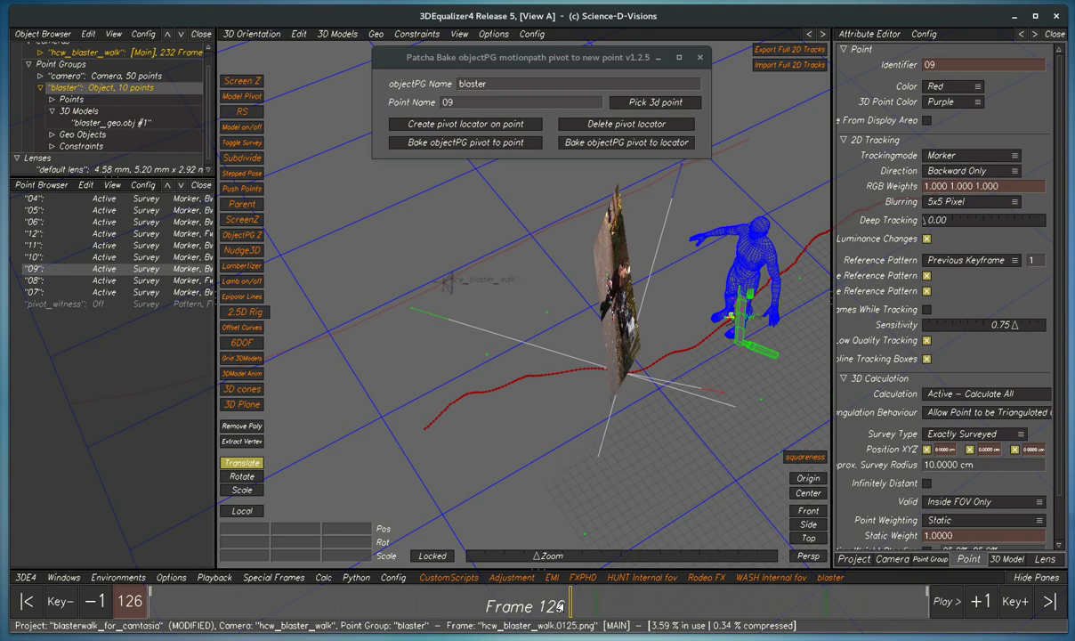
# Step: Scrub to frame 190 and examine how the blaster model follows the baked motion path
pyautogui.moveTo(604, 596)
pyautogui.mouseDown()
pyautogui.moveTo(903, 592)
pyautogui.moveTo(757, 592)
pyautogui.moveTo(772, 592)
pyautogui.mouseUp()
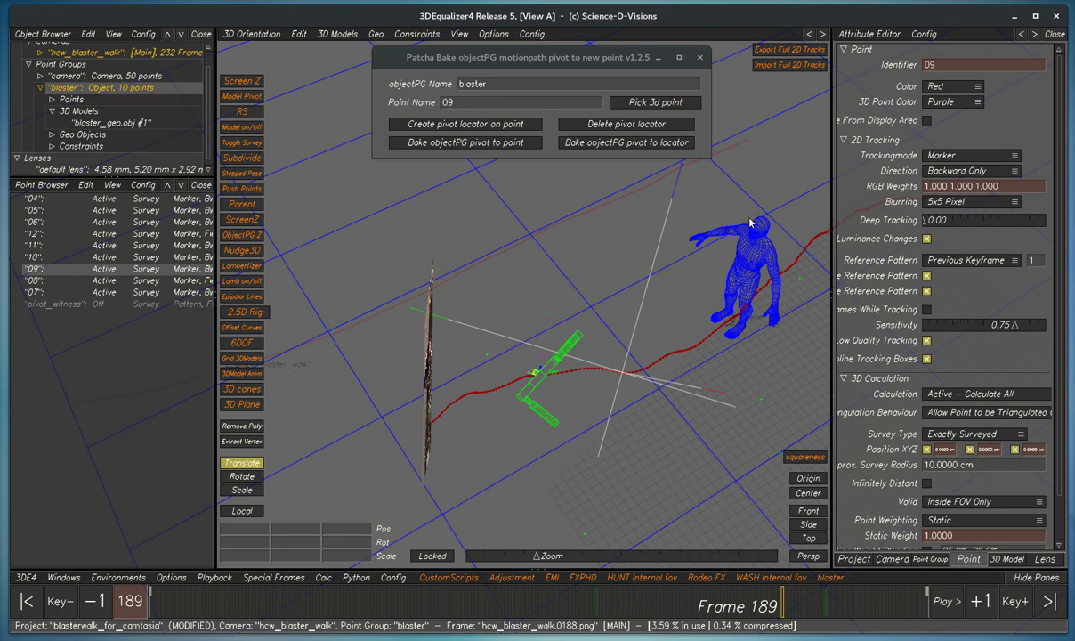
pyautogui.scroll(7, 771, 223)
pyautogui.moveTo(768, 225); pyautogui.dragTo(603, 238, button='middle')
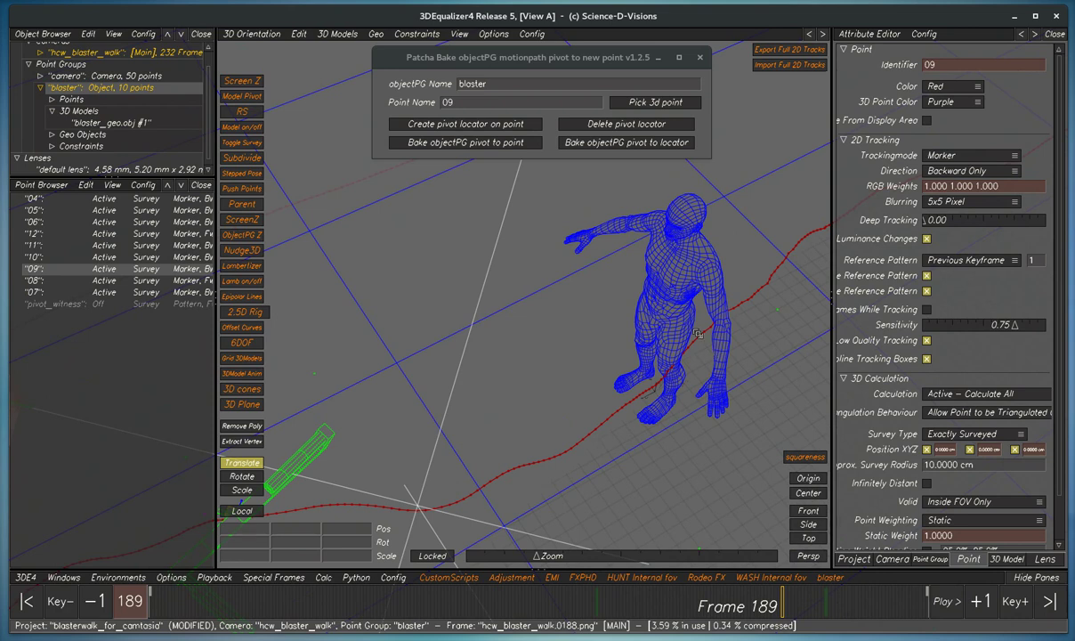
pyautogui.scroll(-10, 660, 313)
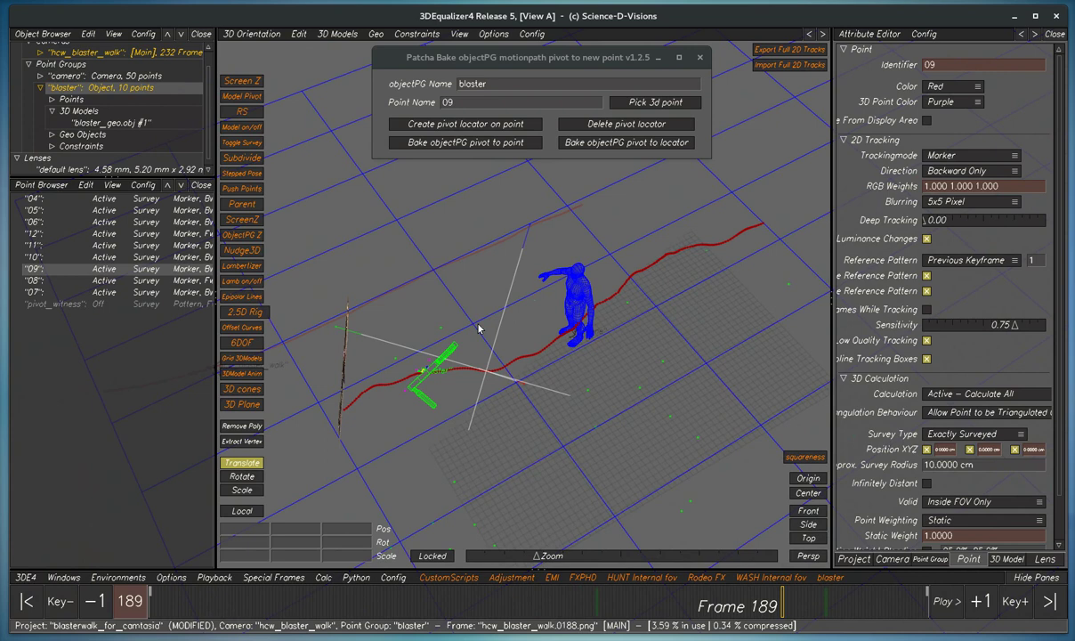
pyautogui.moveTo(760, 605); pyautogui.dragTo(785, 605)
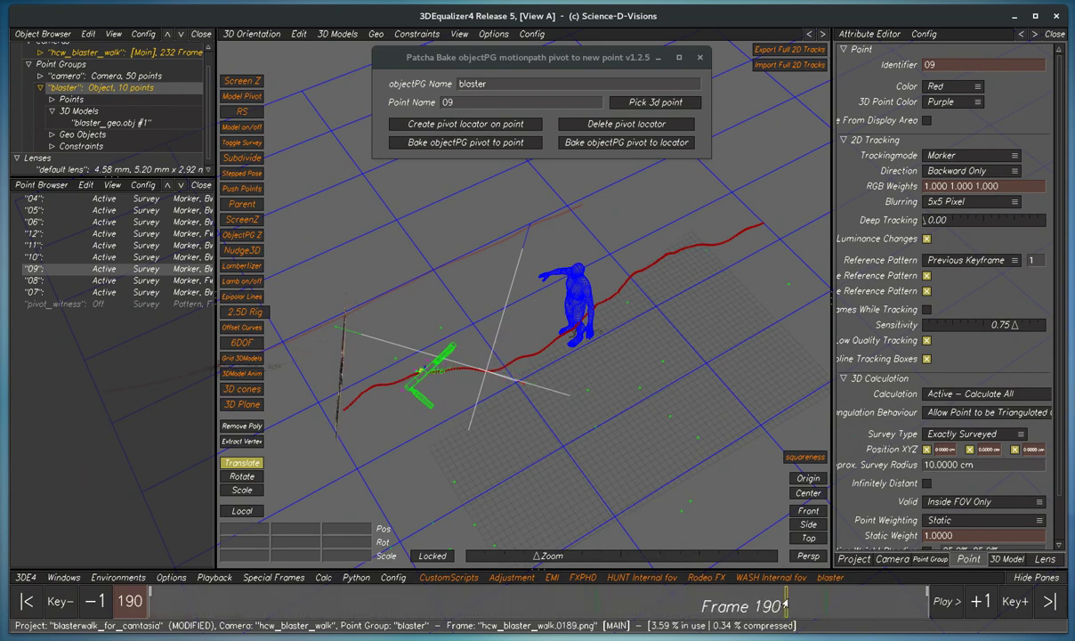
# Step: Toggle survey data on for blaster_geo.obj #1, then select the blaster point group and scrub to frame 188 to check its motion
pyautogui.click(111, 123)
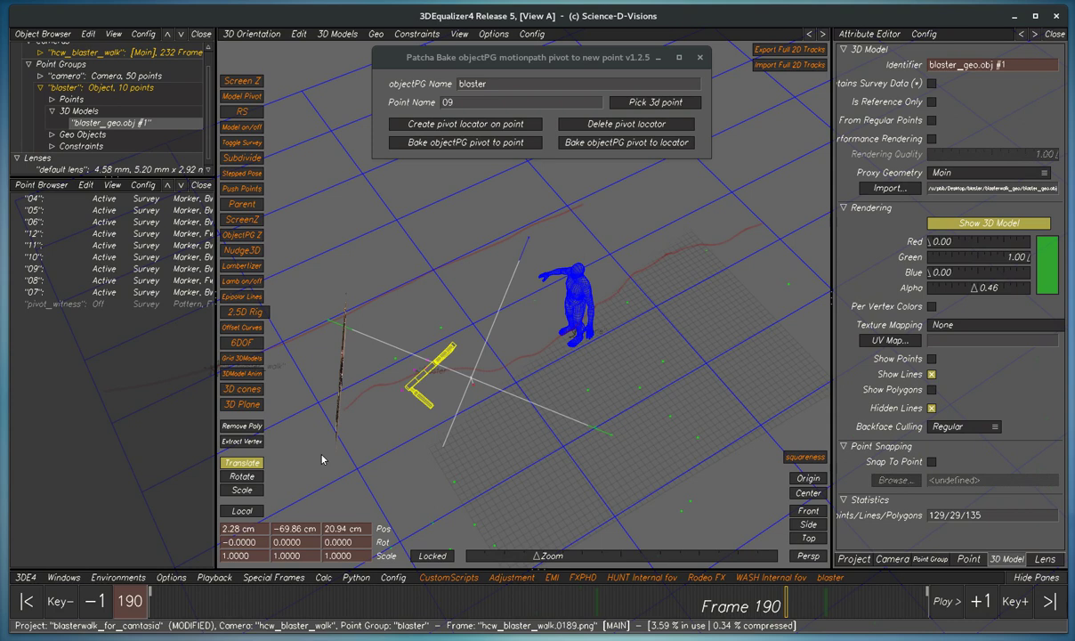
pyautogui.click(238, 143)
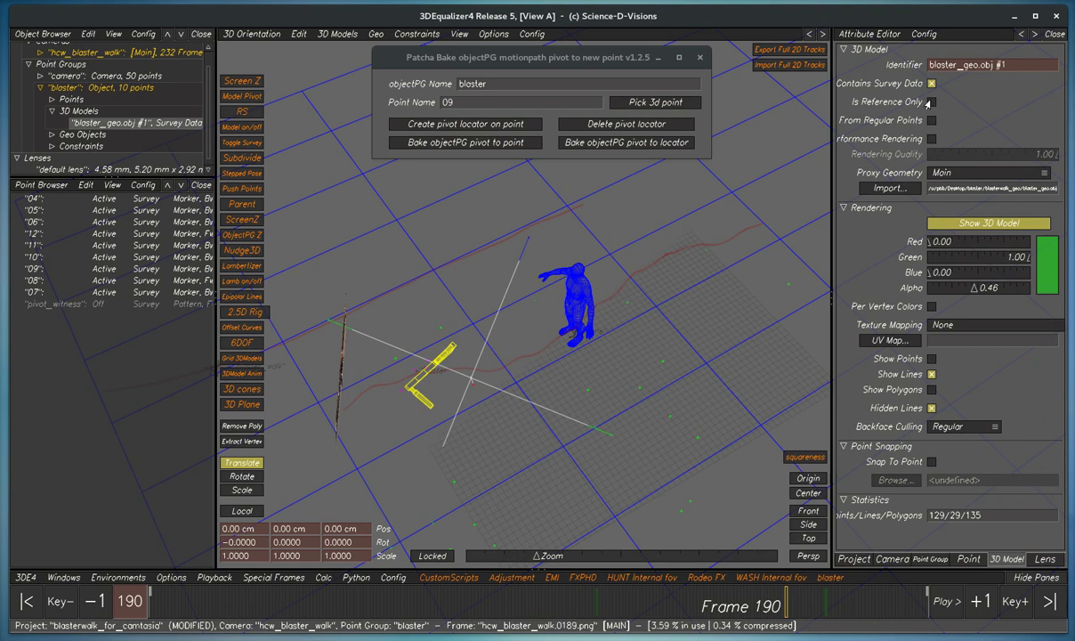
pyautogui.moveTo(731, 605); pyautogui.dragTo(730, 579)
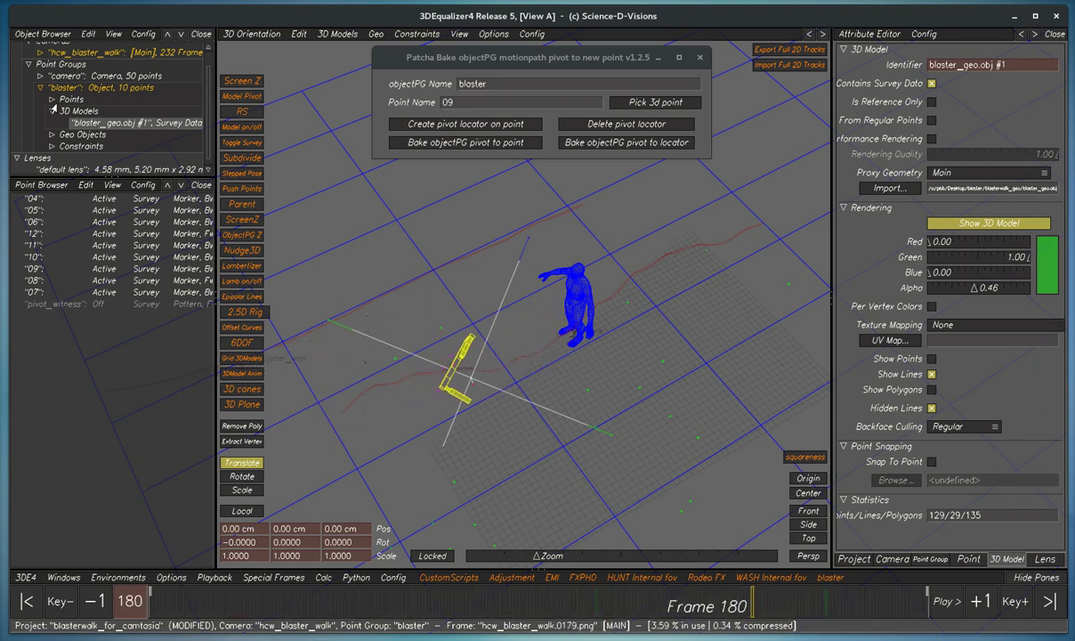
pyautogui.click(98, 88)
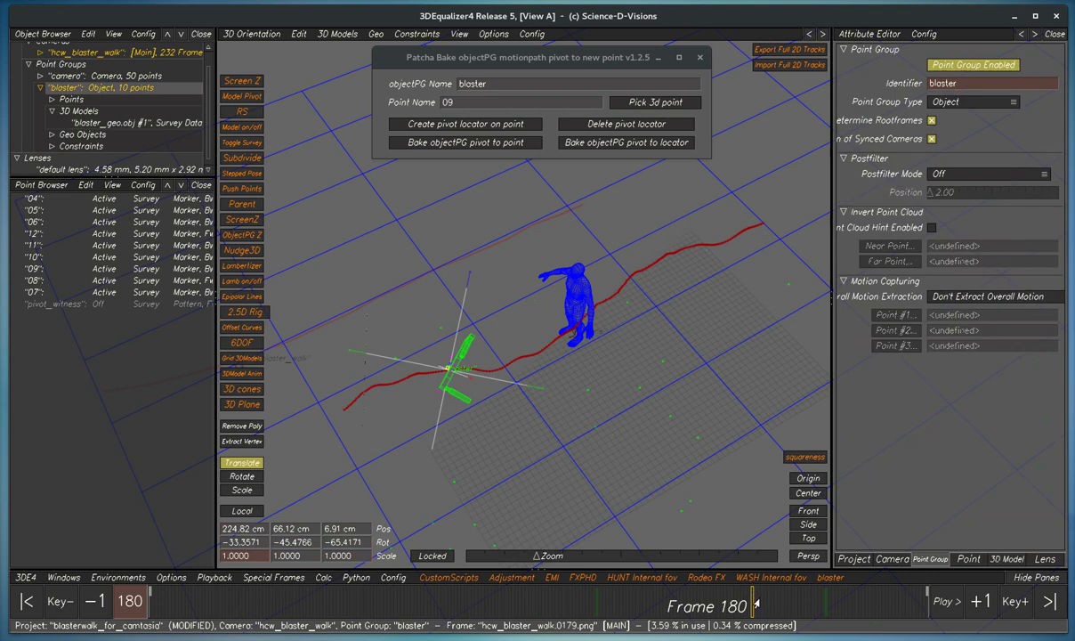
pyautogui.click(642, 603)
pyautogui.moveTo(642, 603); pyautogui.dragTo(760, 603)
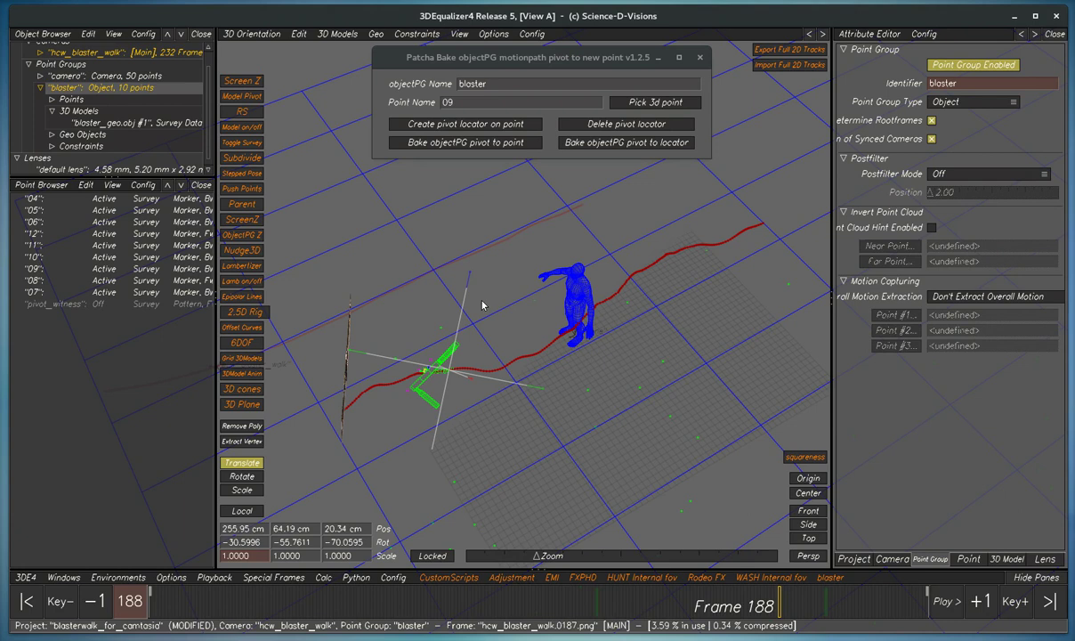
# Step: Pick point 05 in the lineup view as the pivot point for the bake
pyautogui.click(511, 283)
pyautogui.press('F2')
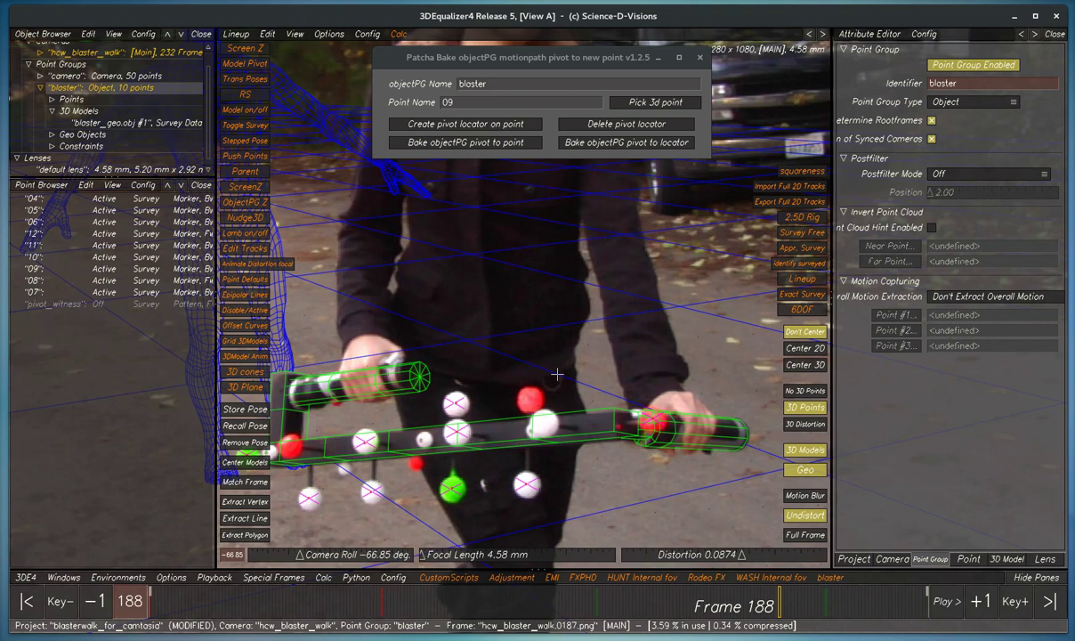
pyautogui.scroll(-2, 536, 372)
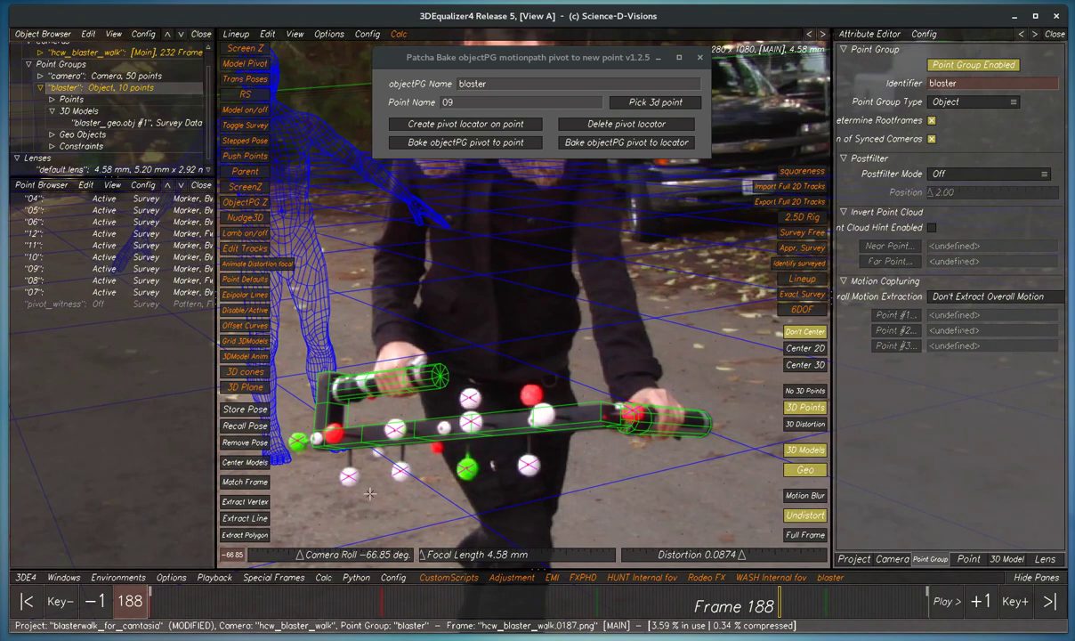
pyautogui.click(331, 461)
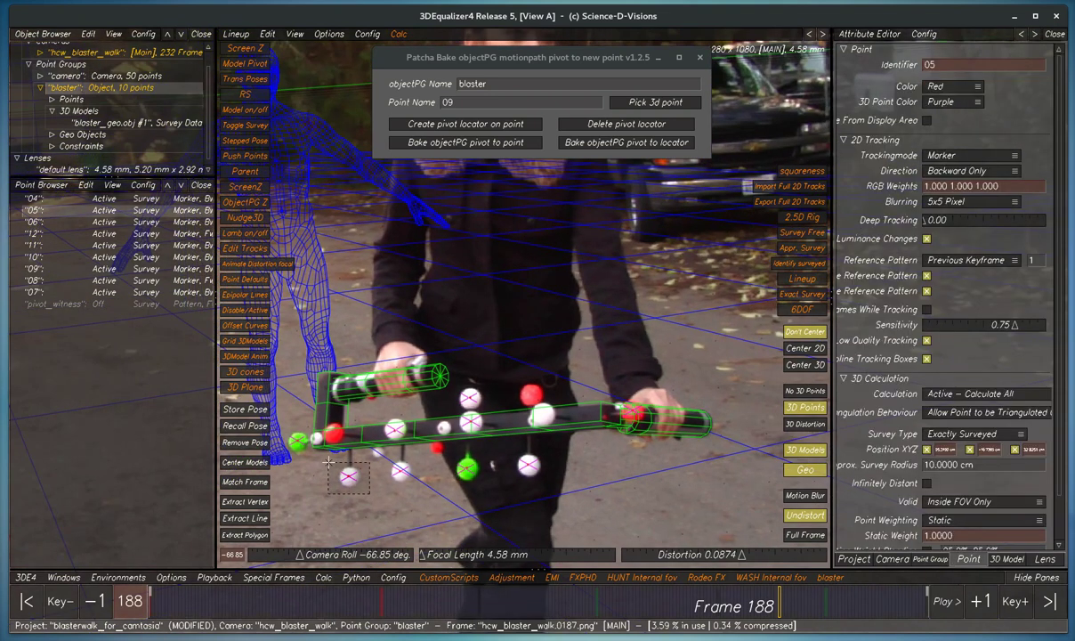
pyautogui.click(657, 102)
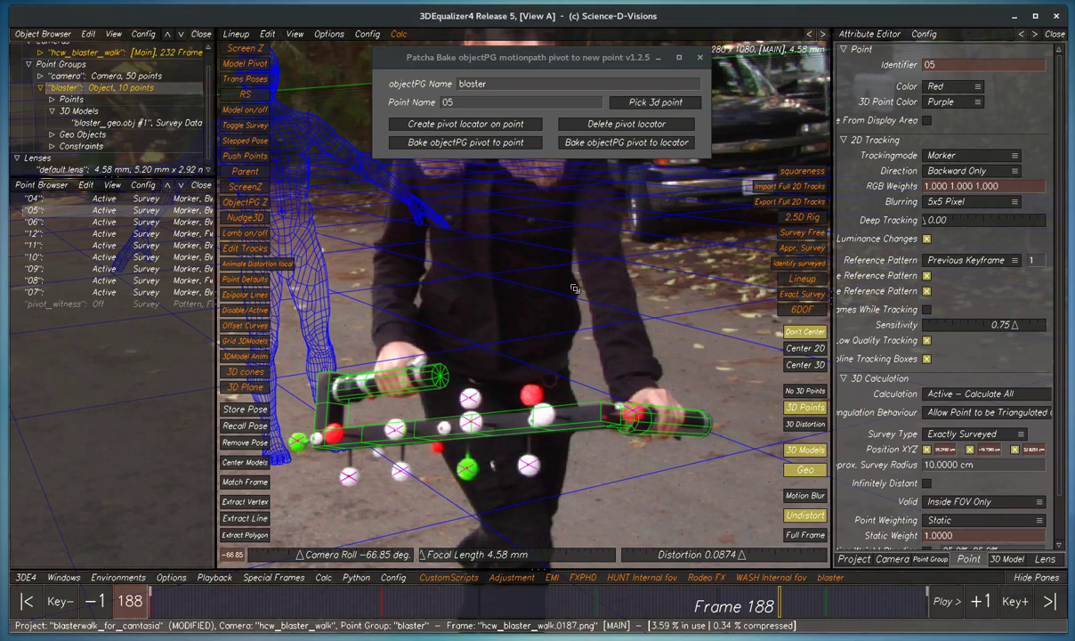
# Step: Pick the pivot_witness point as the pivot point and bake the blaster object's pivot back to it
pyautogui.click(54, 303)
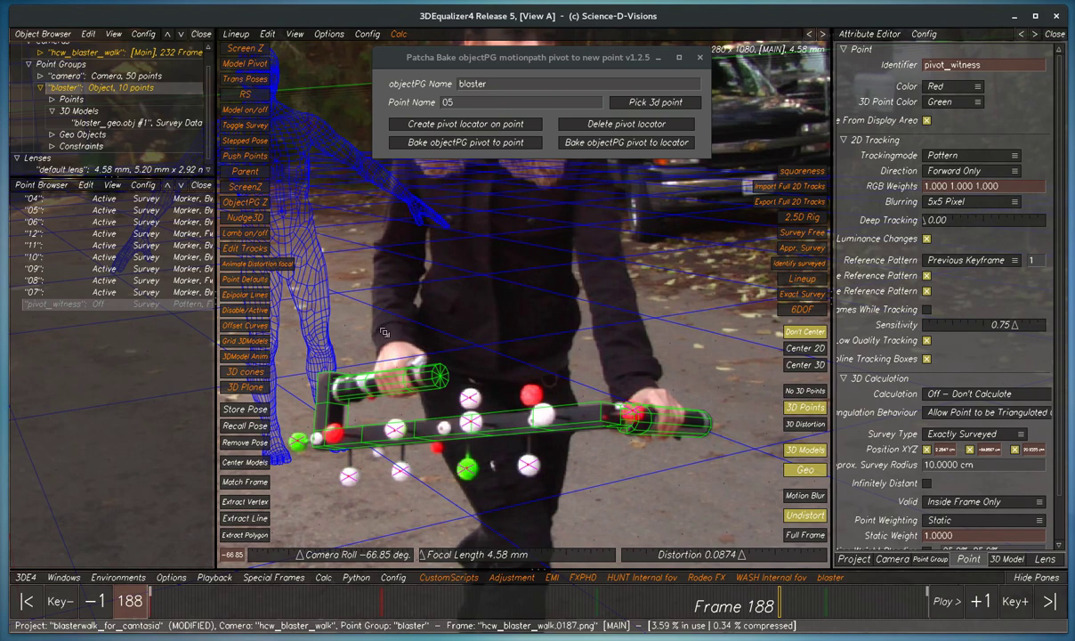
pyautogui.click(657, 102)
pyautogui.press('F3')
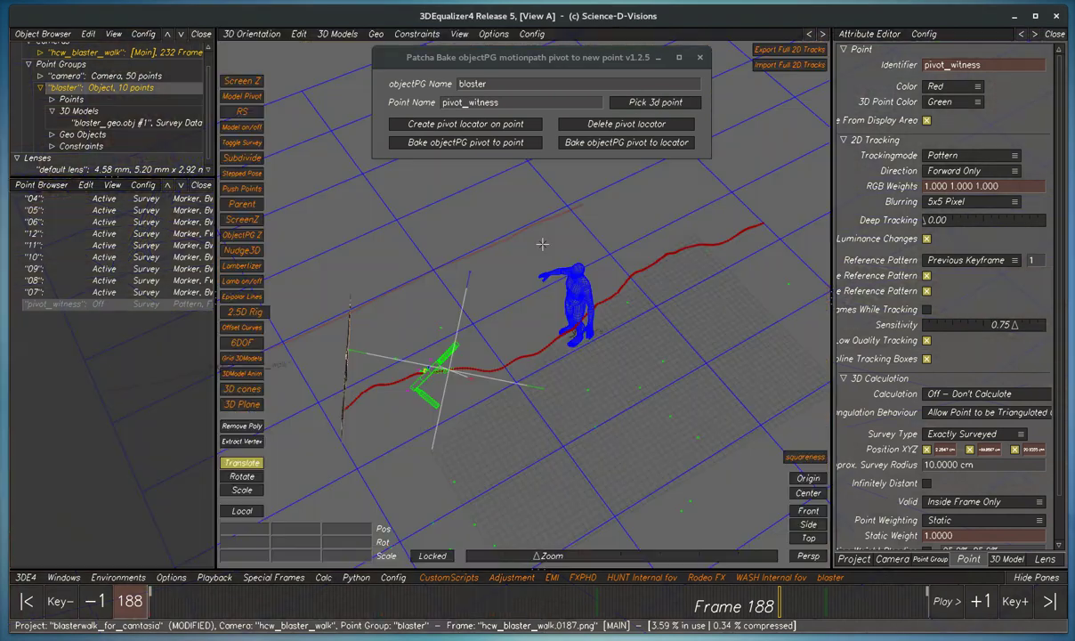
pyautogui.click(462, 142)
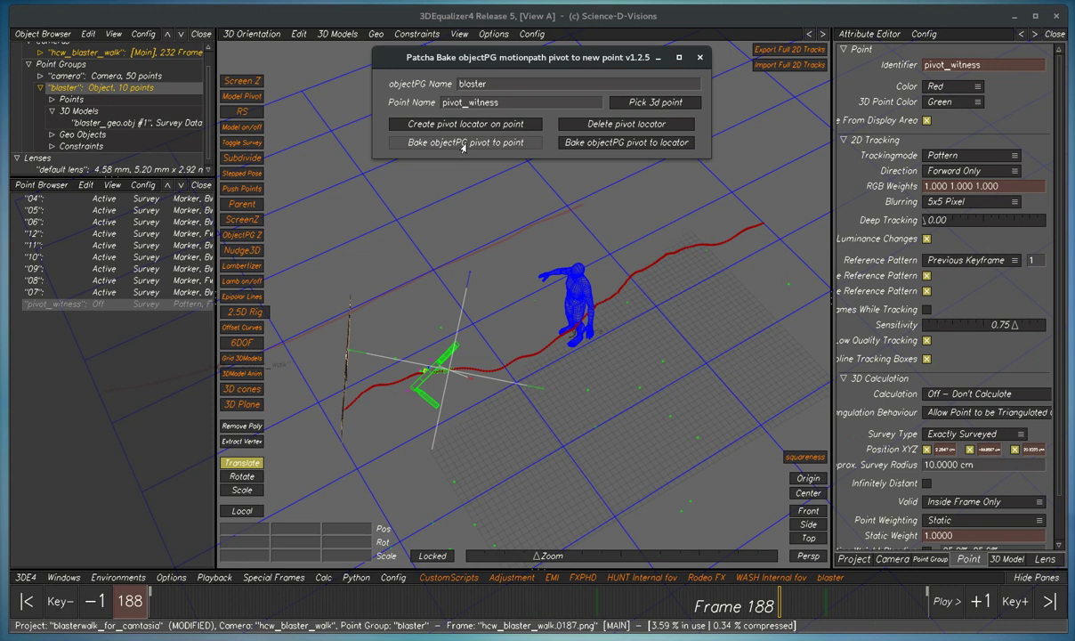
# Step: Scrub to frame 154 and toggle survey data on for blaster_geo.obj #1
pyautogui.moveTo(654, 601)
pyautogui.mouseDown()
pyautogui.moveTo(519, 602)
pyautogui.moveTo(748, 612)
pyautogui.moveTo(633, 614)
pyautogui.moveTo(663, 614)
pyautogui.mouseUp()
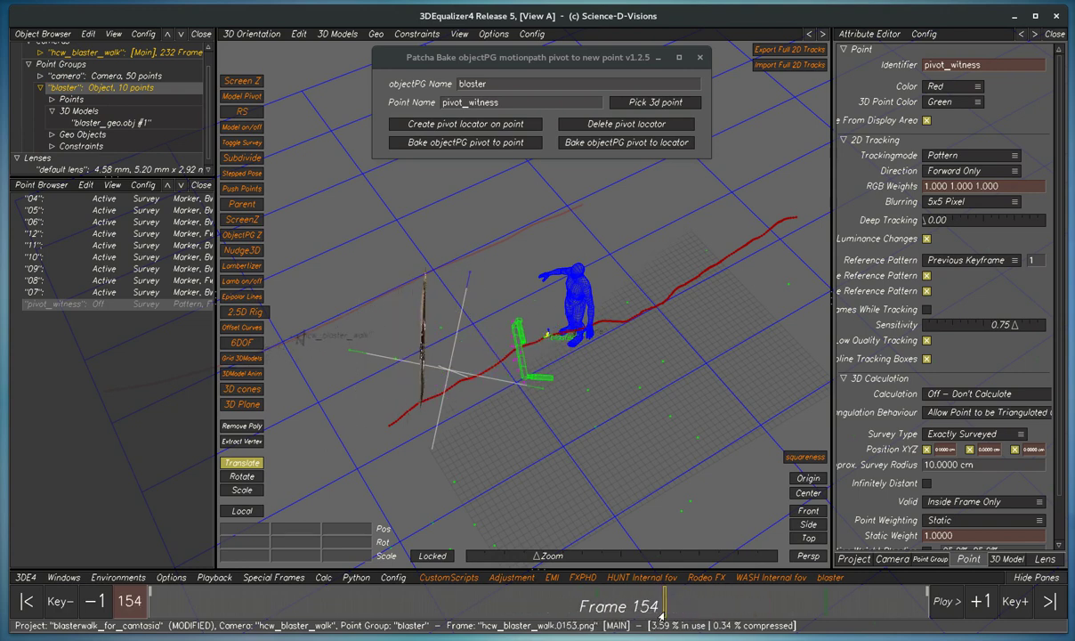
pyautogui.click(102, 124)
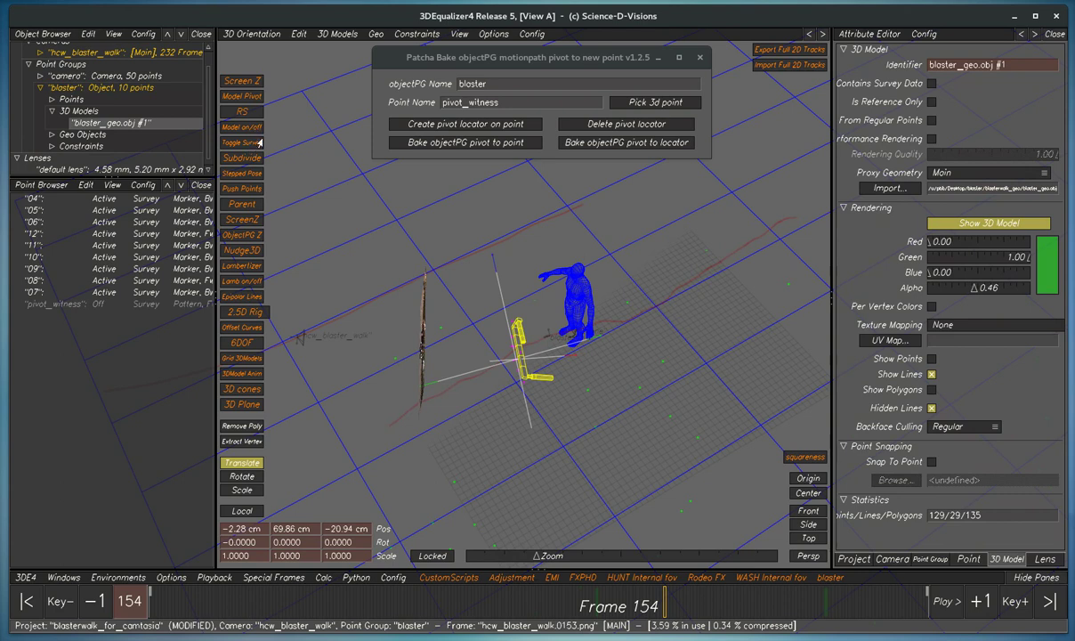
pyautogui.click(241, 143)
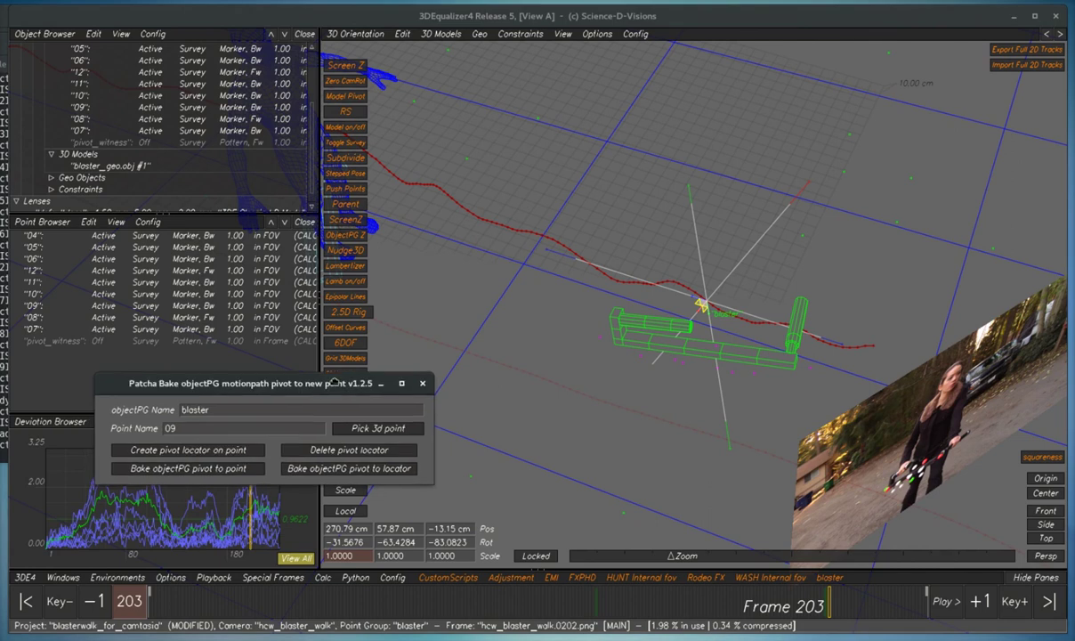
# Step: Create a pivot locator on point 09 for the blaster object point group and inspect it beside the model
pyautogui.moveTo(314, 384); pyautogui.dragTo(414, 316)
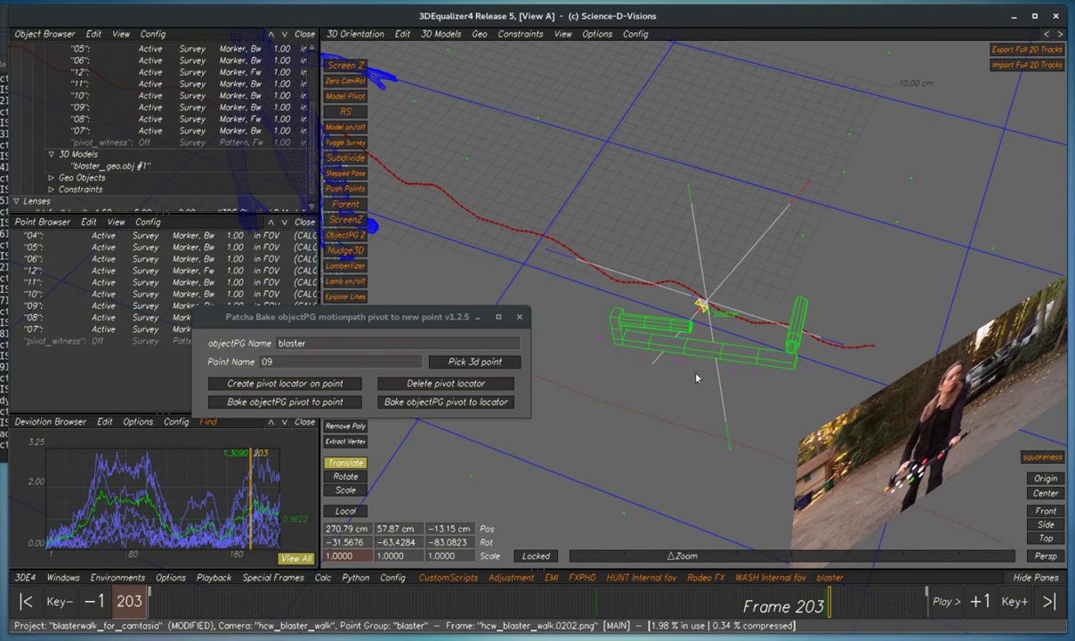
pyautogui.moveTo(692, 369); pyautogui.dragTo(677, 356)
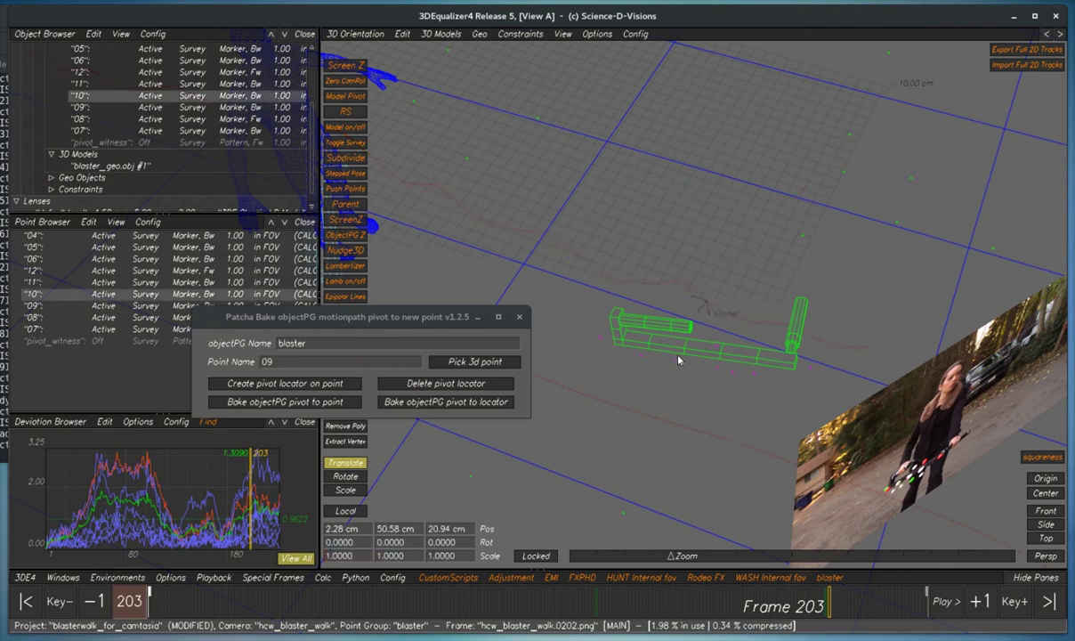
pyautogui.click(302, 384)
pyautogui.scroll(3, 752, 410)
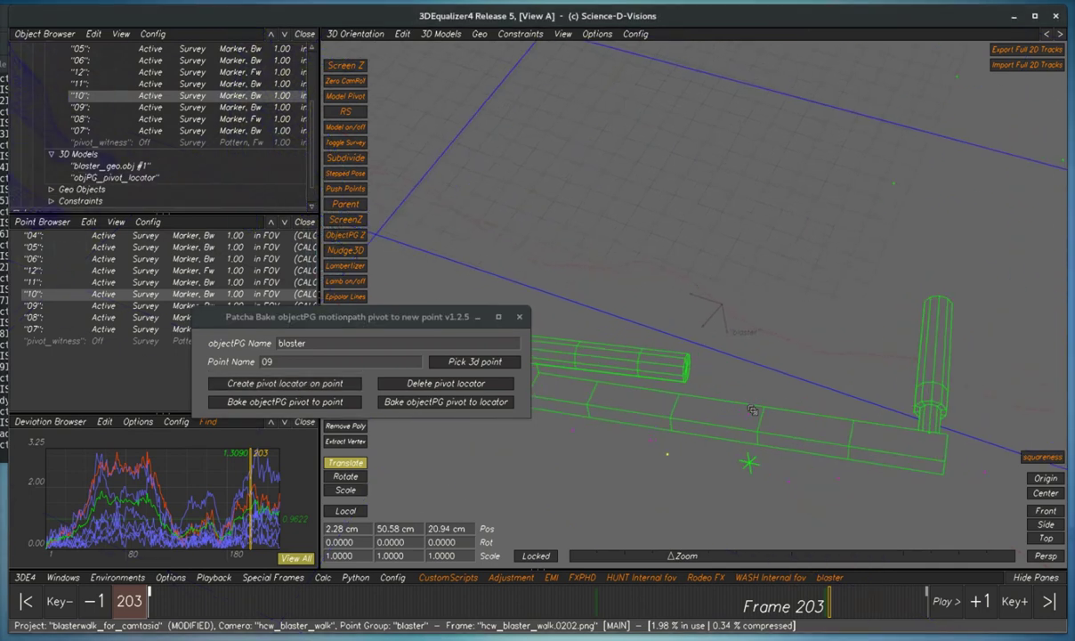
pyautogui.scroll(-3, 751, 408)
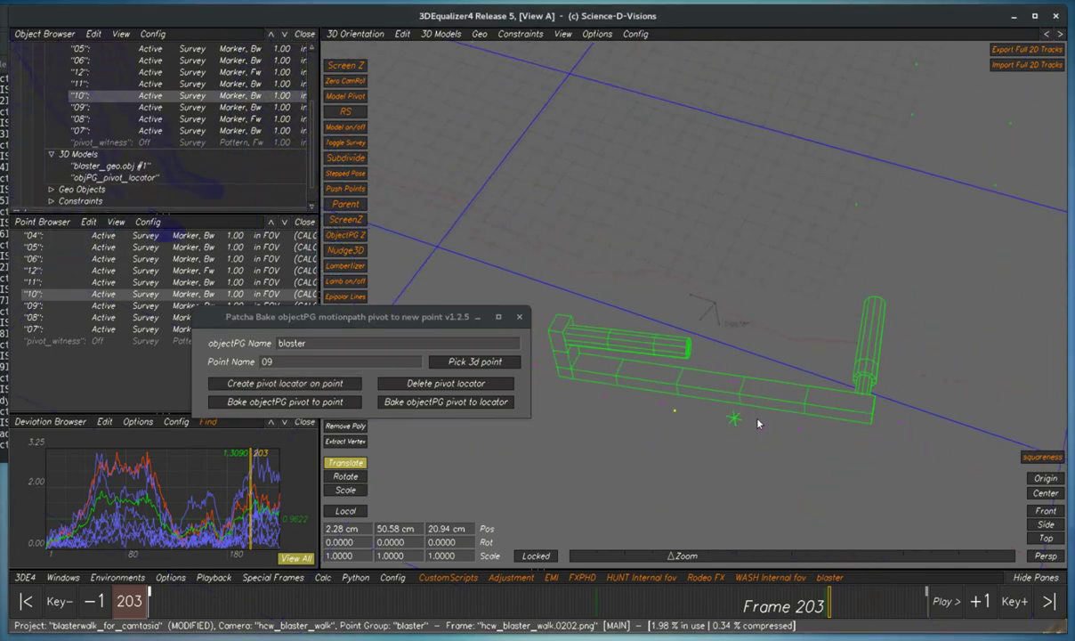
# Step: Select objPG_pivot_locator and translate it away from point 09 to above the blaster model, at about 9.7 cm in Y
pyautogui.press('t')
pyautogui.scroll(-1, 149, 122)
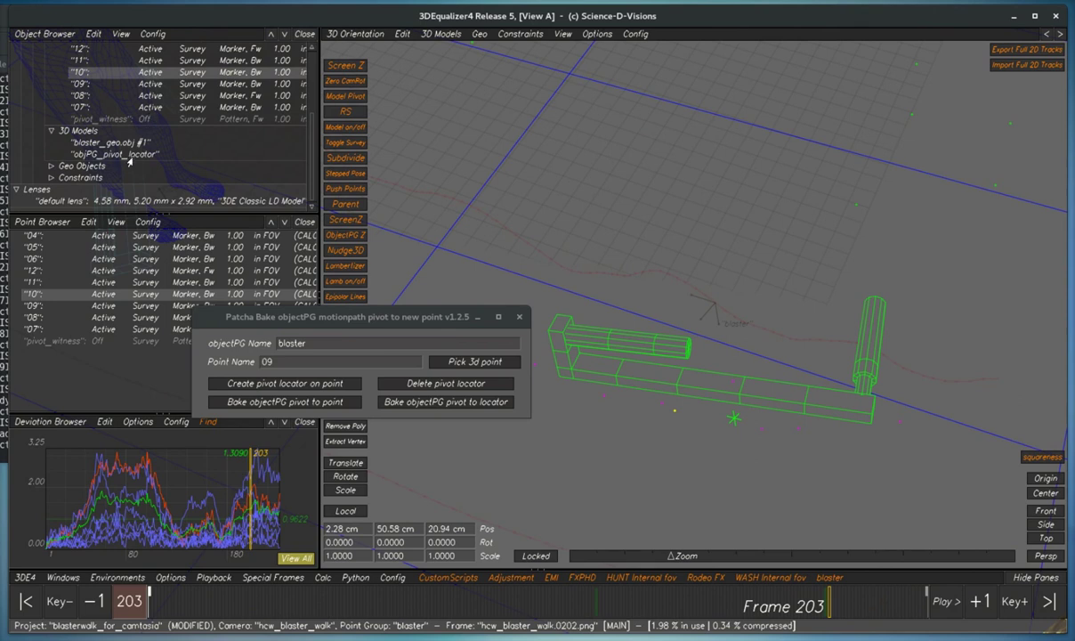
pyautogui.click(129, 156)
pyautogui.press('t')
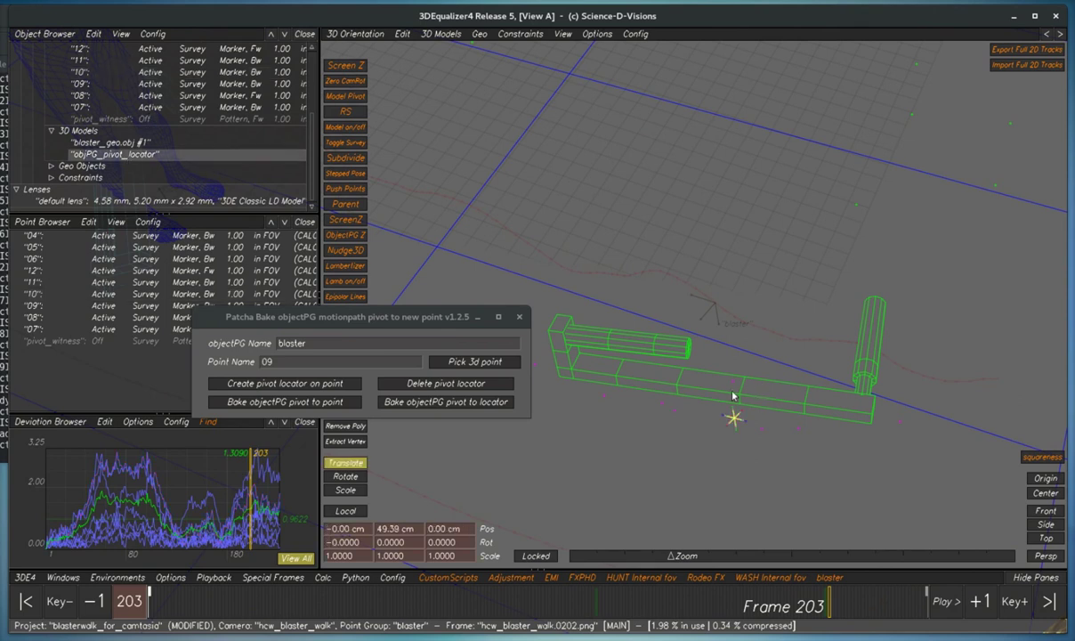
pyautogui.moveTo(731, 418); pyautogui.dragTo(718, 322)
# Step: Bake the blaster object's pivot to the moved locator, and select the blaster point group to check its motion path
pyautogui.click(435, 403)
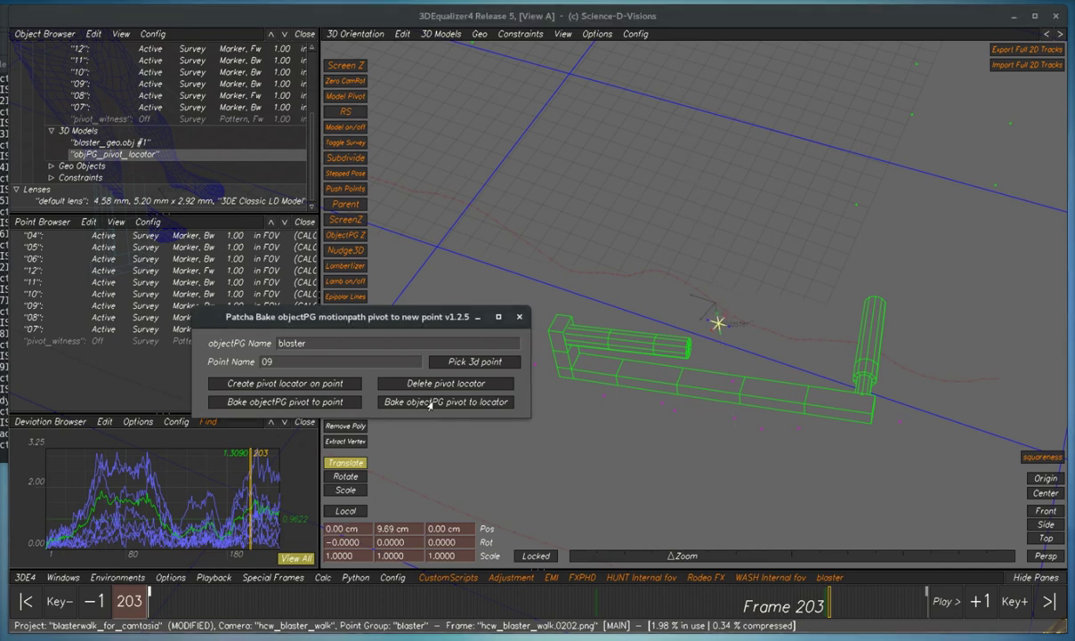
pyautogui.click(430, 403)
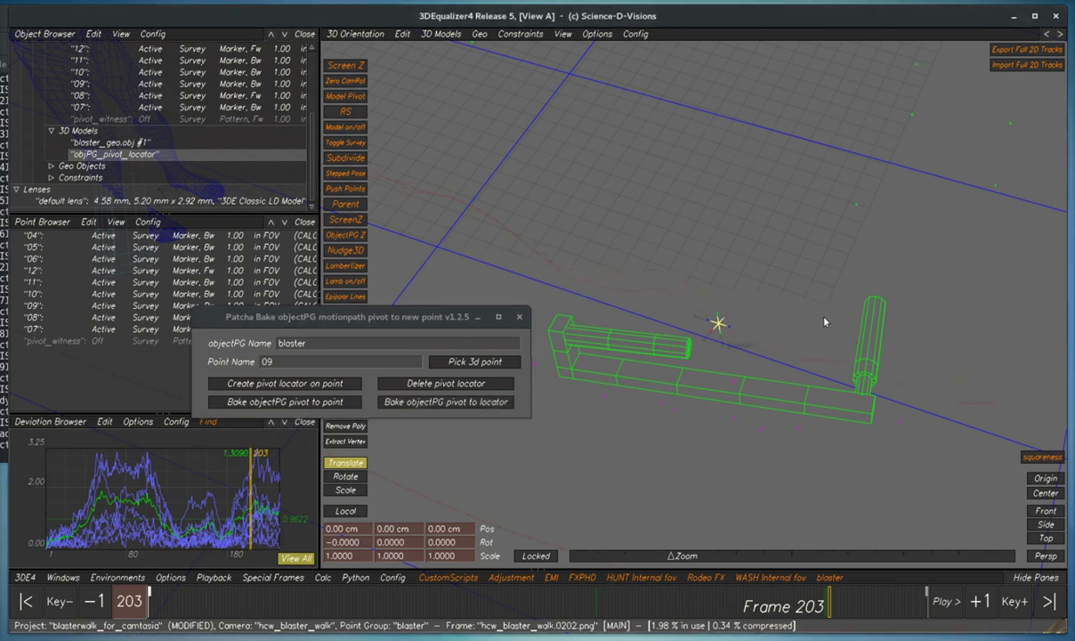
pyautogui.scroll(3, 267, 86)
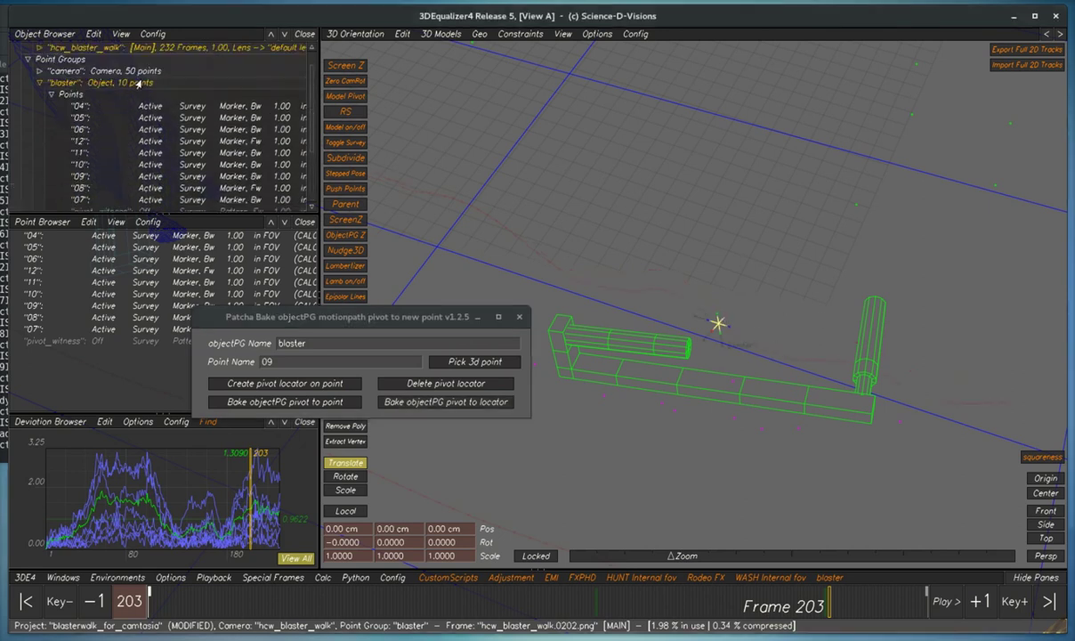
pyautogui.click(138, 81)
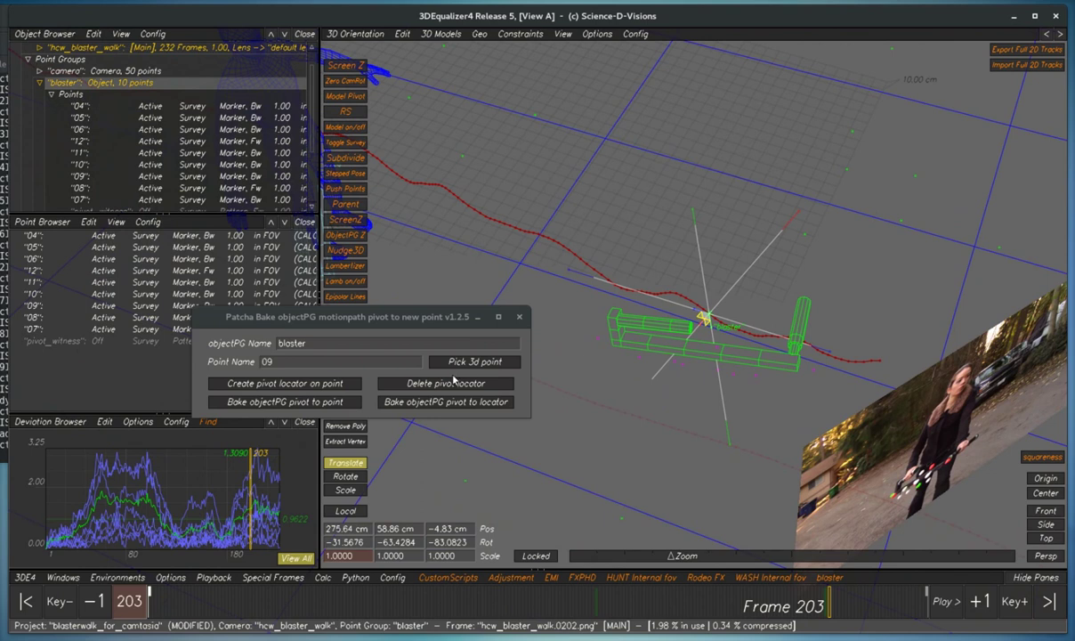
pyautogui.scroll(-2, 155, 196)
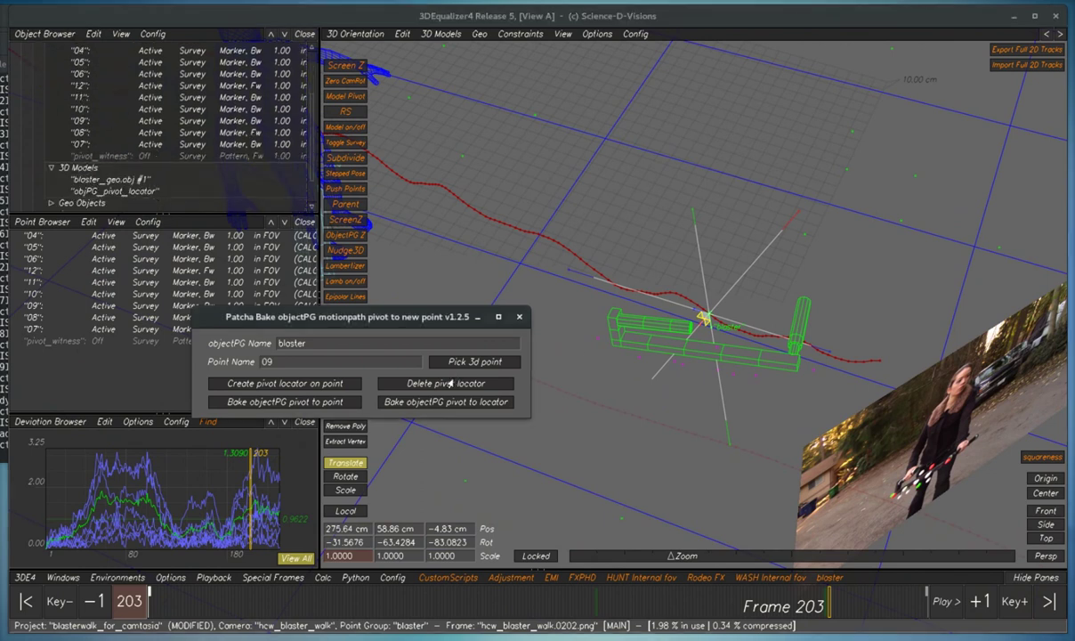